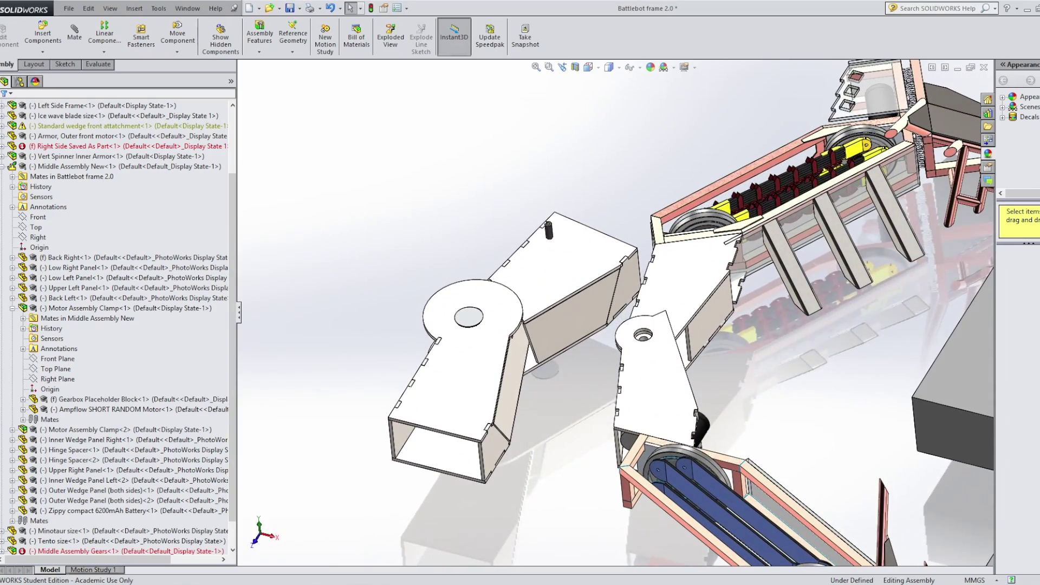
Step: Examine the whole battlebot frame assembly from several angles, including the side frames and hinged middle section
{"action": "middle_click_drag", "start_coordinate": [613, 355], "coordinate": [432, 312]}
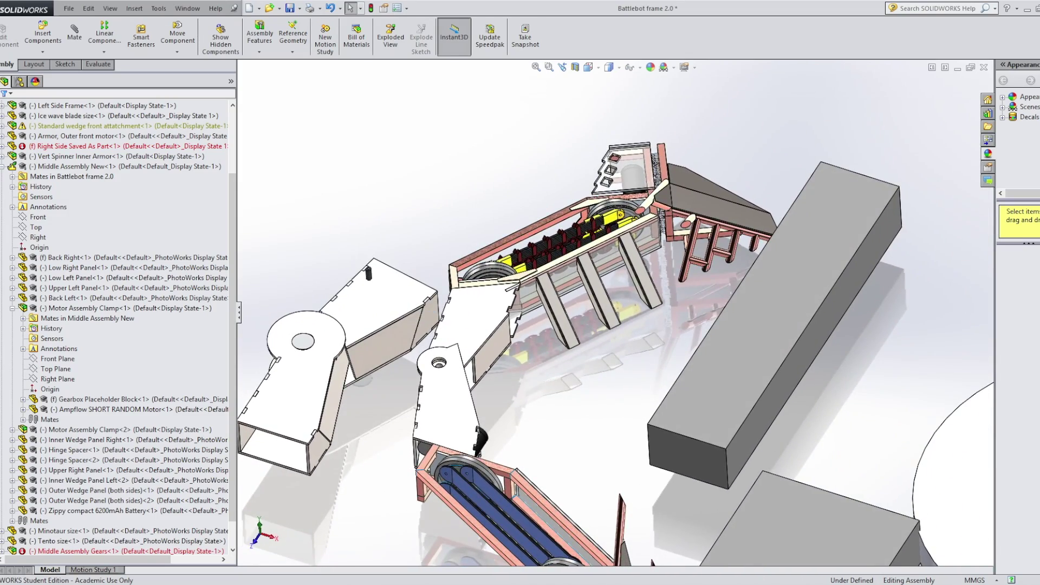
{"action": "scroll", "coordinate": [840, 298], "scroll_direction": "up", "scroll_amount": 5}
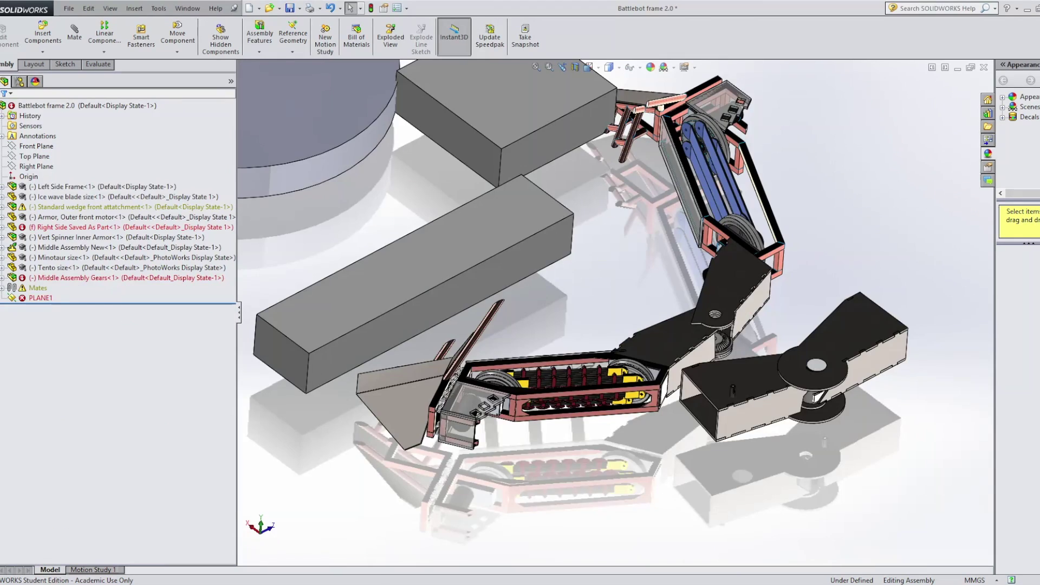
{"action": "middle_click_drag", "start_coordinate": [666, 347], "coordinate": [704, 340]}
{"action": "scroll", "coordinate": [706, 339], "scroll_direction": "down", "scroll_amount": 5}
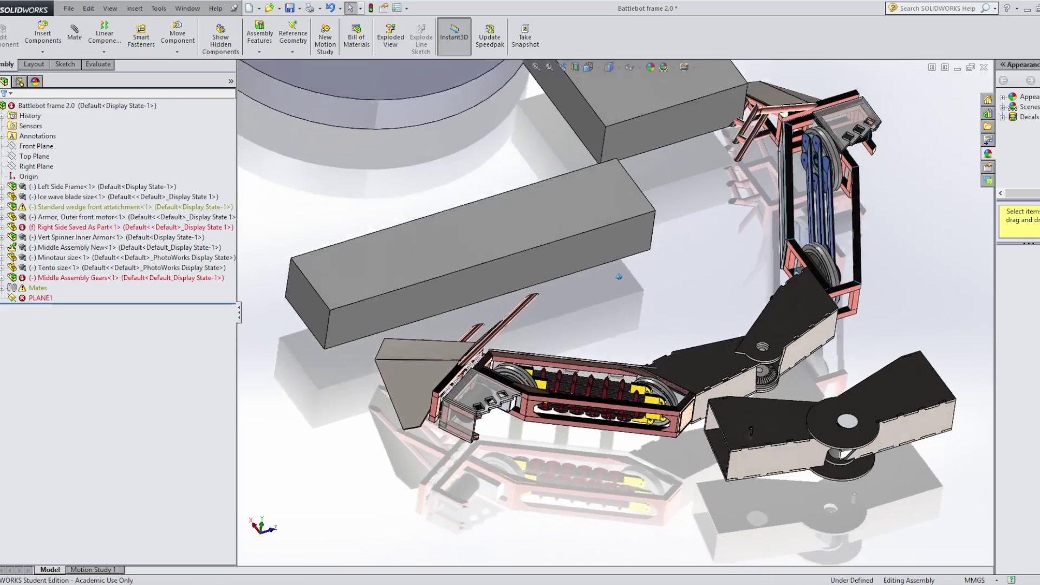
{"action": "scroll", "coordinate": [706, 340], "scroll_direction": "down", "scroll_amount": 5}
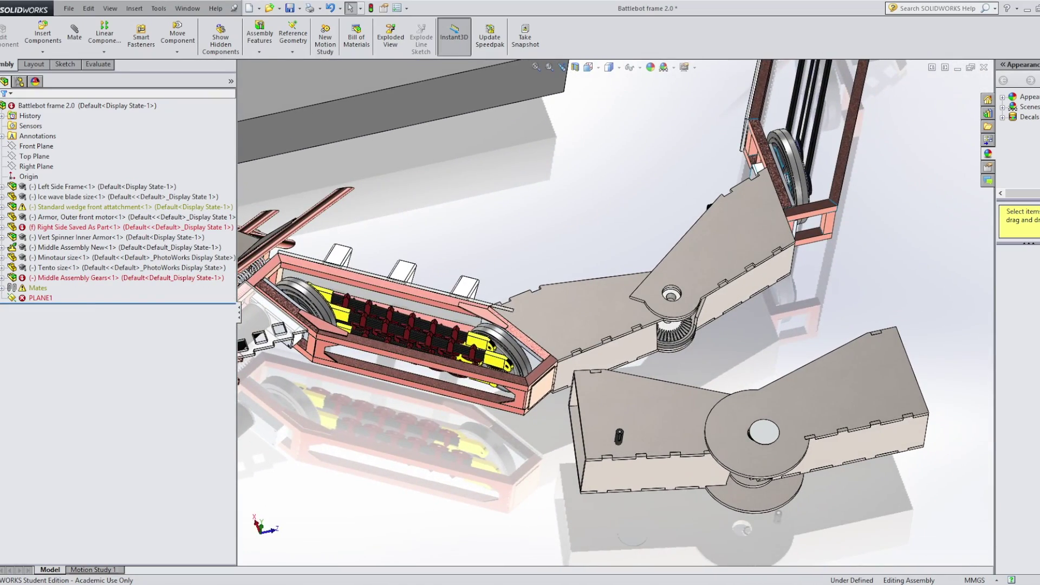
{"action": "scroll", "coordinate": [706, 340], "scroll_direction": "up", "scroll_amount": 5}
{"action": "scroll", "coordinate": [732, 391], "scroll_direction": "down", "scroll_amount": 3}
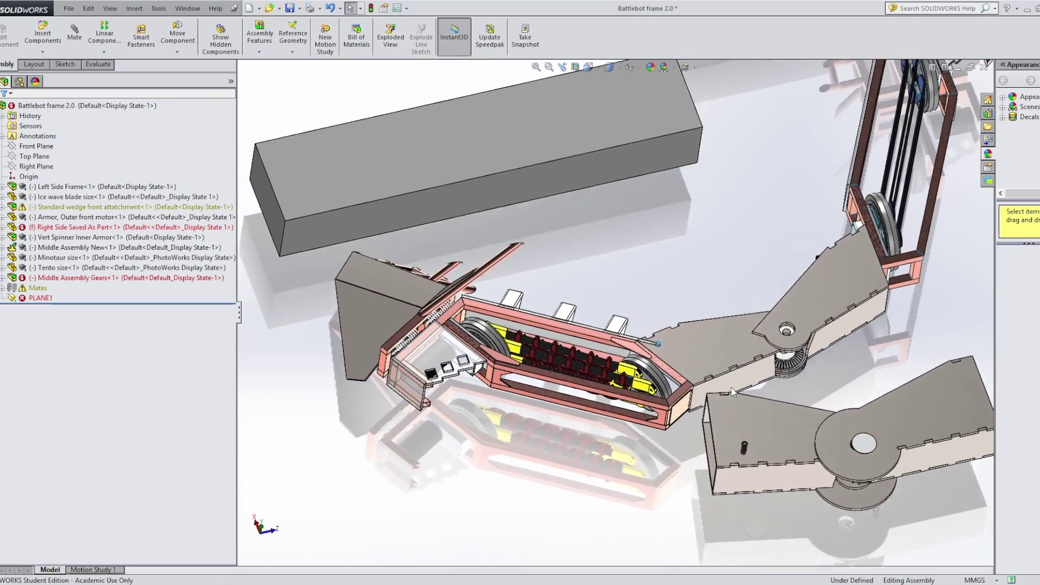
{"action": "middle_click_drag", "start_coordinate": [732, 391], "coordinate": [477, 179]}
{"action": "left_click_drag", "start_coordinate": [477, 179], "coordinate": [569, 216]}
{"action": "key", "text": "Escape"}
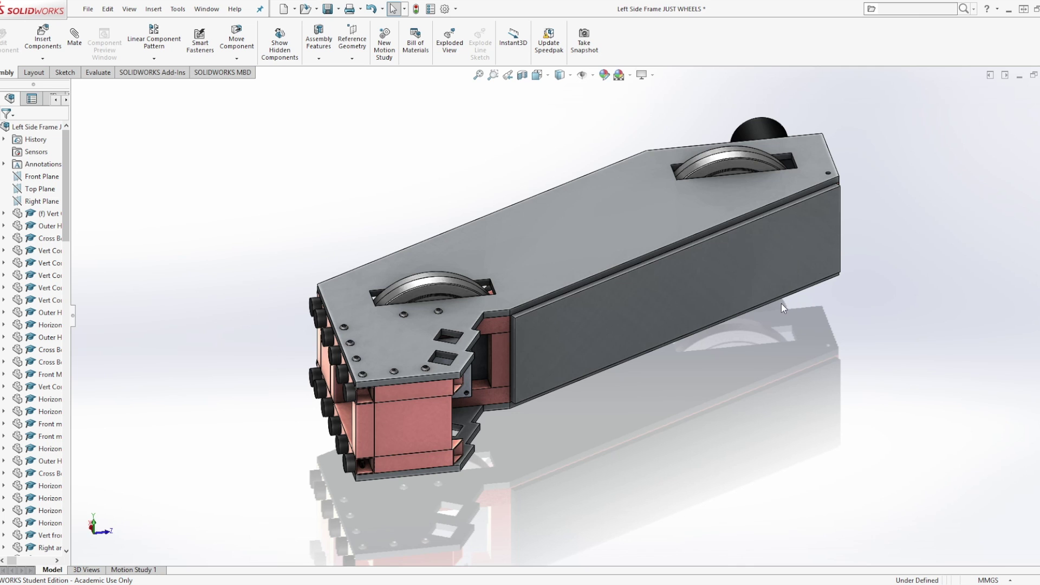
Step: Examine the left side frame with its wheels from the front, the outer side and the underside
{"action": "key", "text": "Left"}
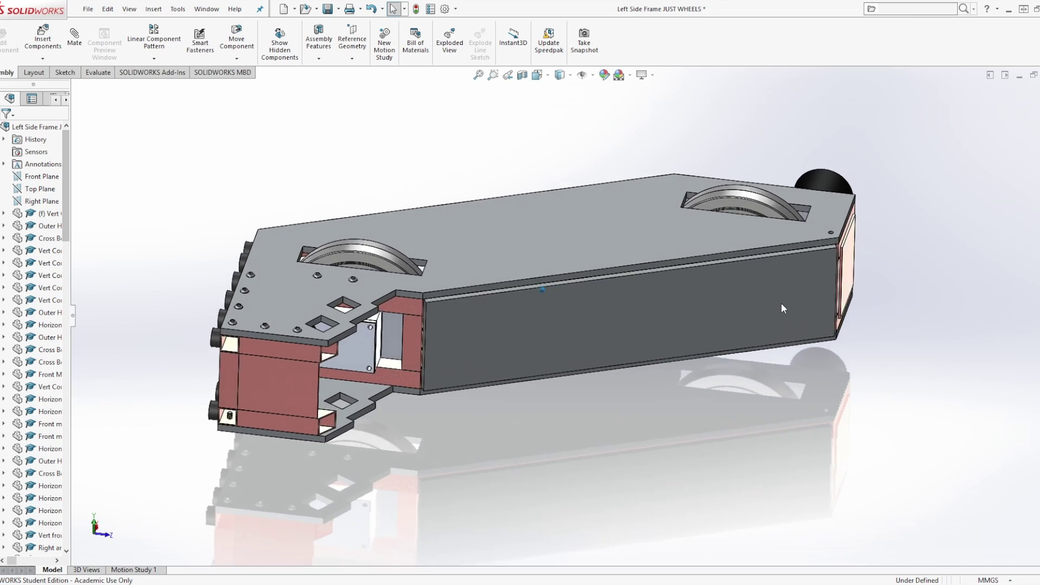
{"action": "key", "text": "Up"}
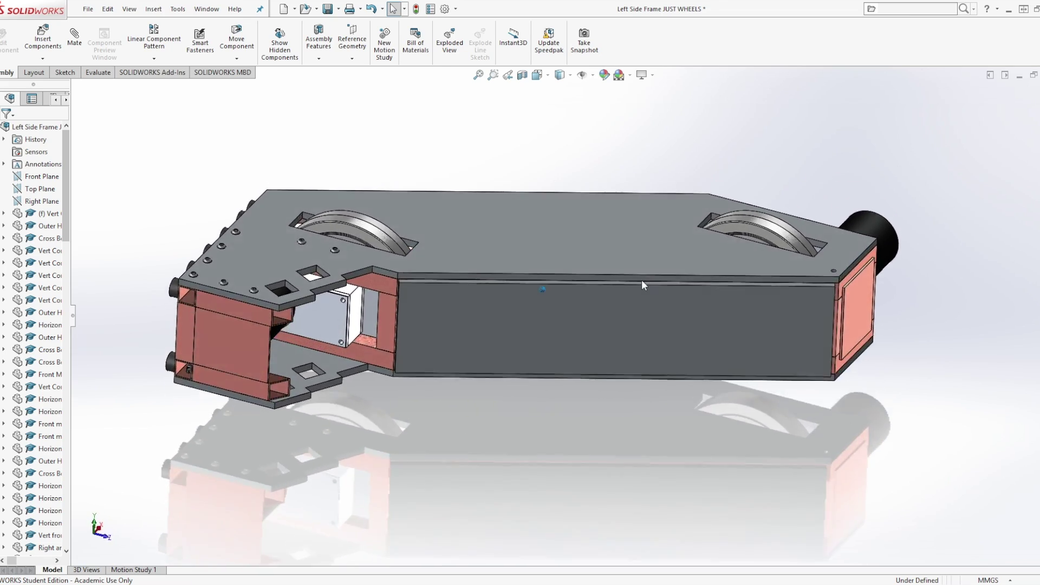
{"action": "key", "text": "Up"}
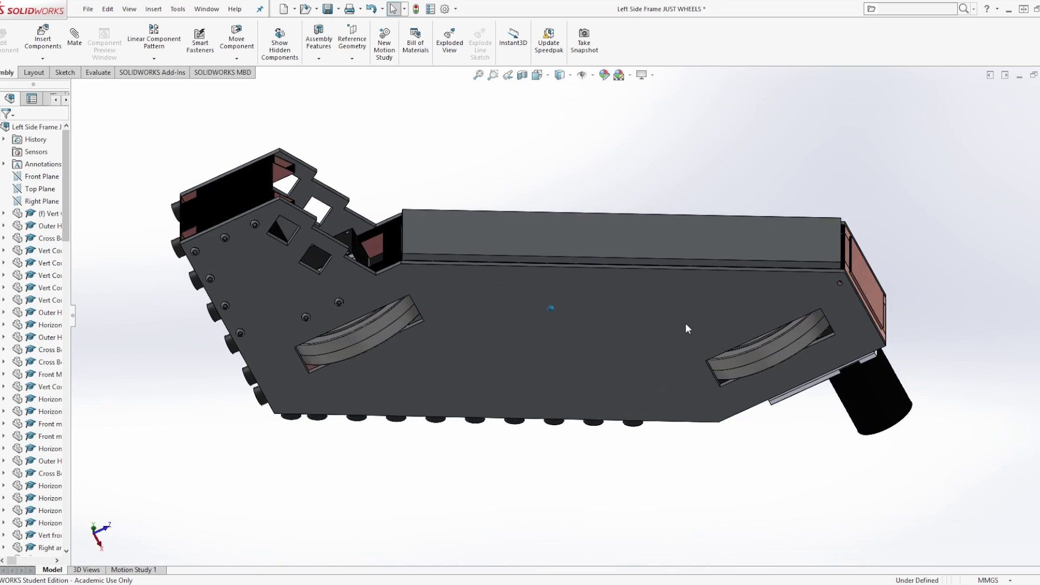
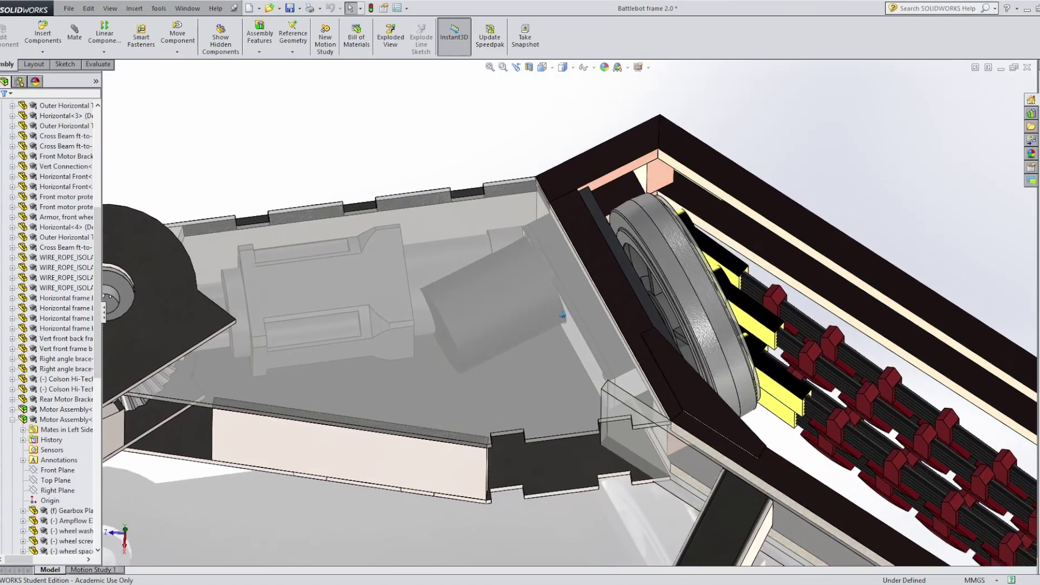
Step: Examine the motors and gearboxes inside the hinged middle section of the battlebot frame through its transparent panels
{"action": "scroll", "coordinate": [556, 369], "scroll_direction": "down", "scroll_amount": 3}
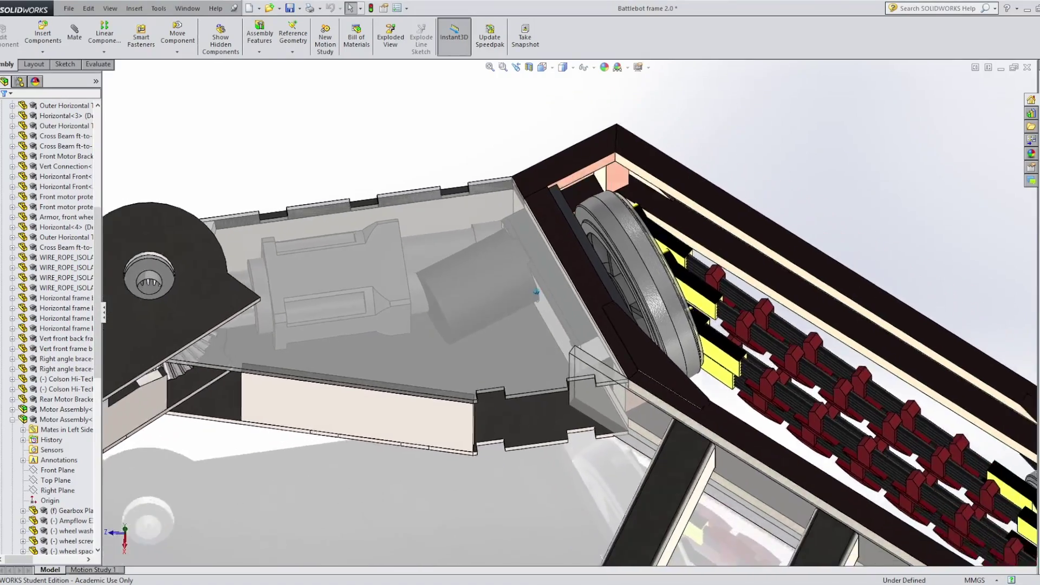
{"action": "scroll", "coordinate": [555, 363], "scroll_direction": "down", "scroll_amount": 3}
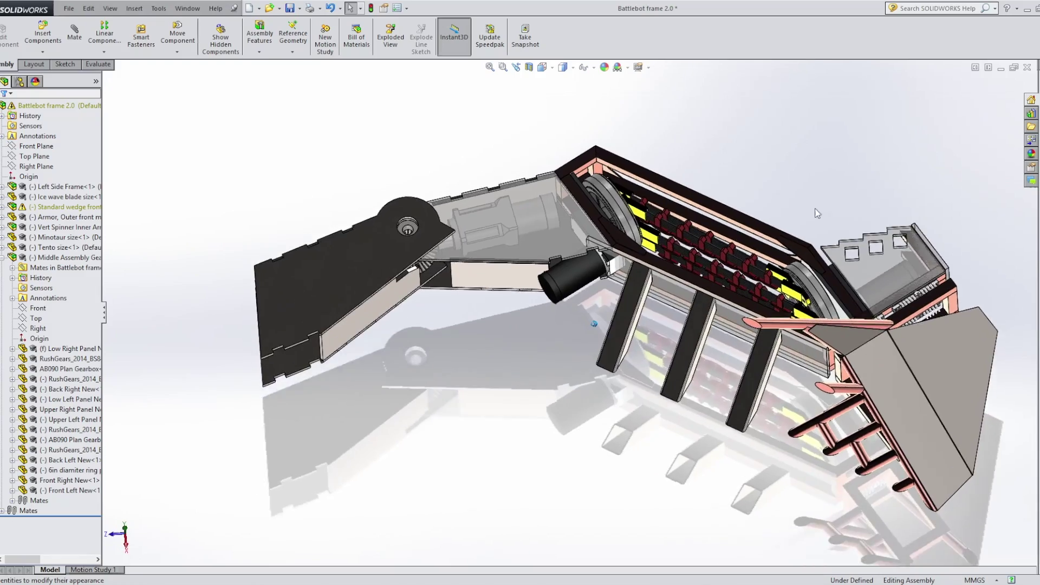
{"action": "middle_click_drag", "start_coordinate": [747, 379], "coordinate": [808, 404]}
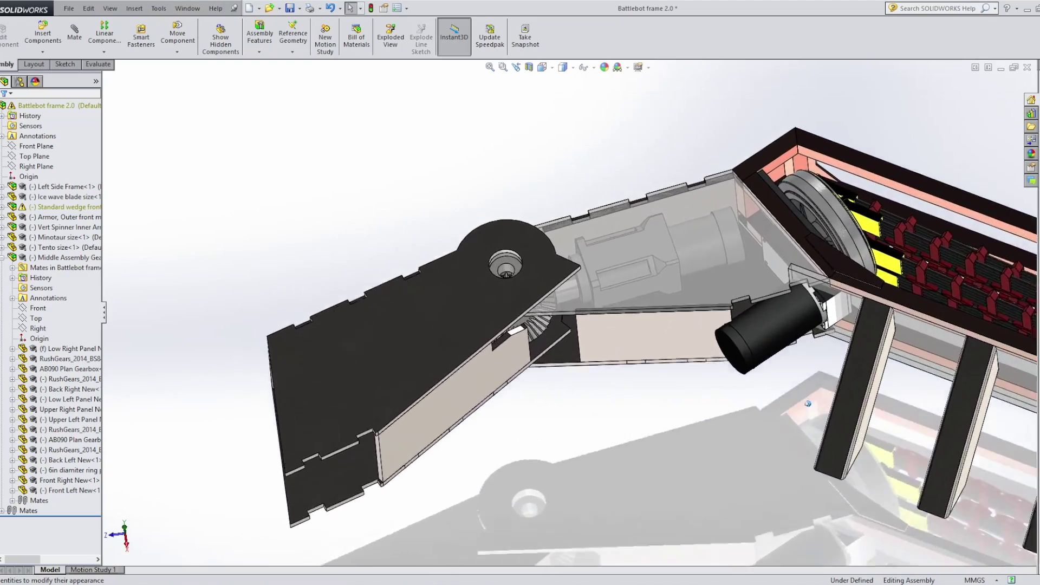
{"action": "scroll", "coordinate": [808, 404], "scroll_direction": "down", "scroll_amount": 3}
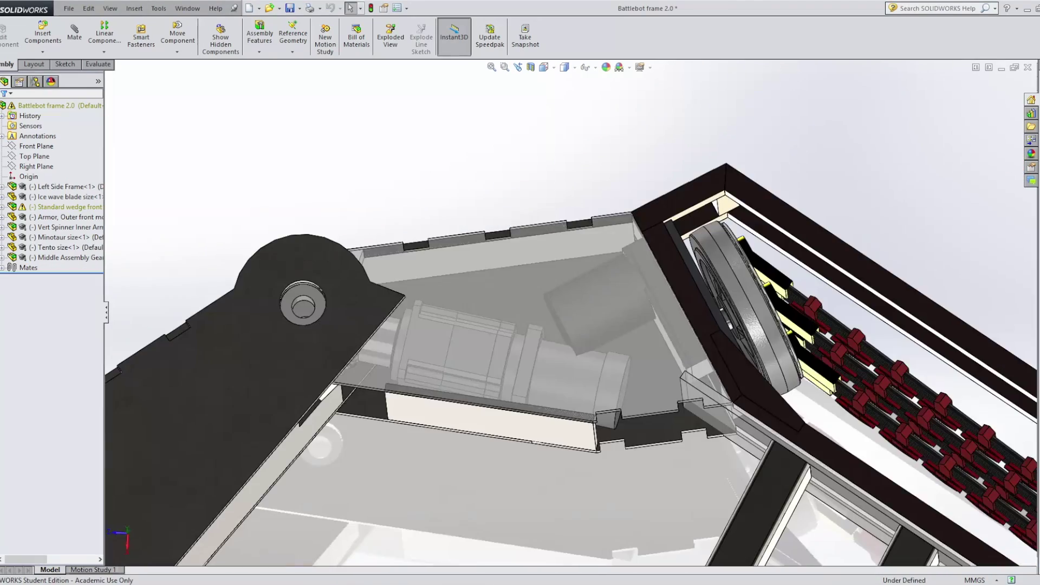
{"action": "middle_click_drag", "start_coordinate": [561, 306], "coordinate": [567, 374]}
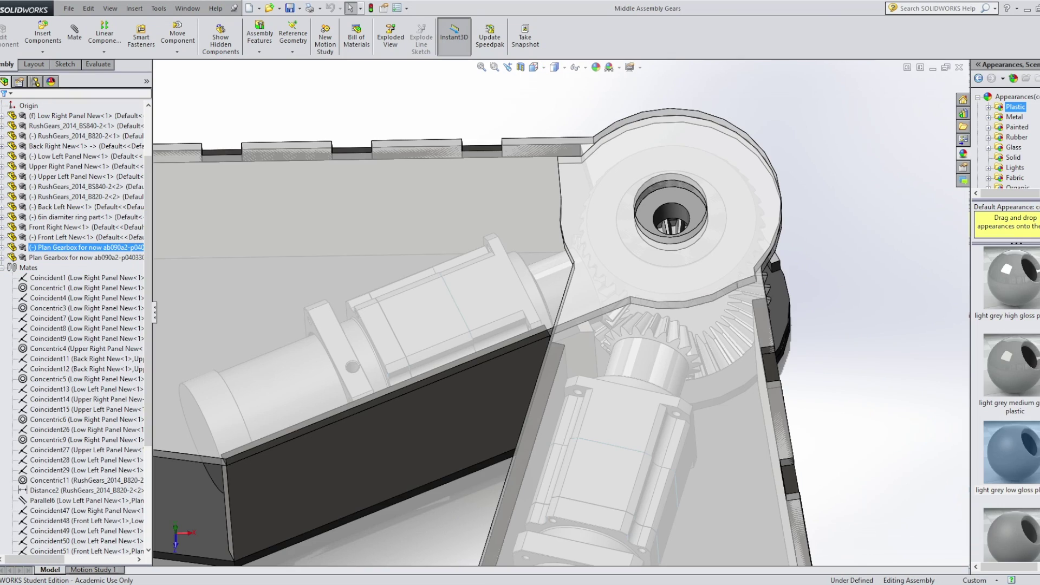
Step: Examine the middle gear assembly up close, focusing on the bevel gears, gearboxes and batteries around the central shaft
{"action": "left_click_drag", "start_coordinate": [758, 455], "coordinate": [721, 433]}
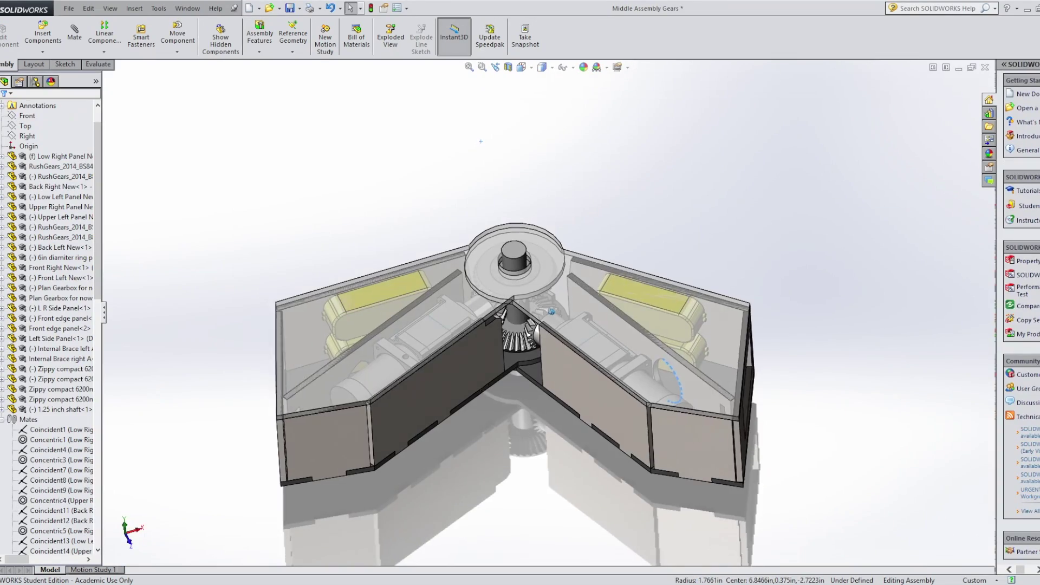
{"action": "scroll", "coordinate": [520, 352], "scroll_direction": "down", "scroll_amount": 8}
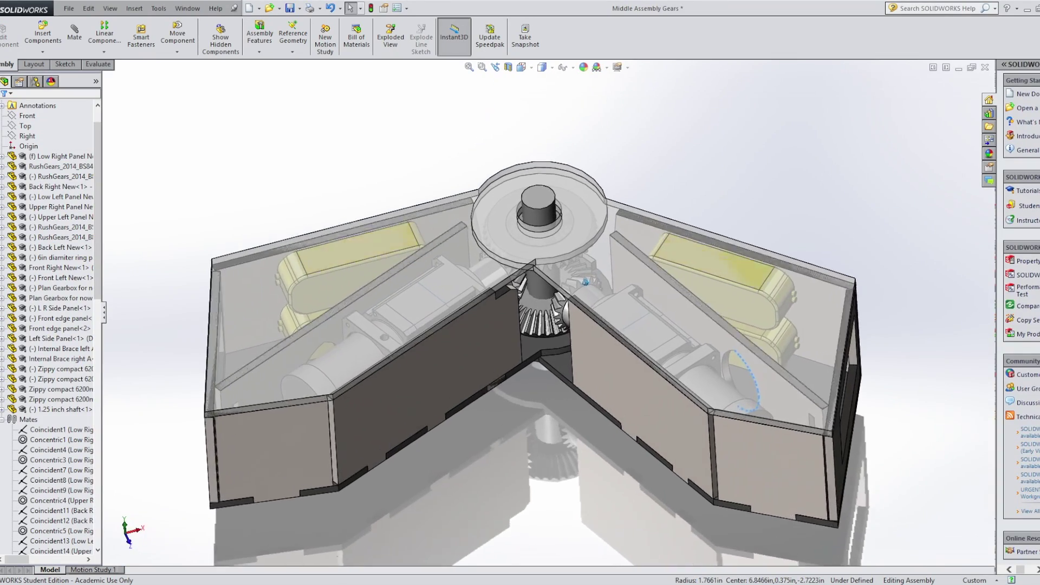
{"action": "scroll", "coordinate": [584, 374], "scroll_direction": "down", "scroll_amount": 4}
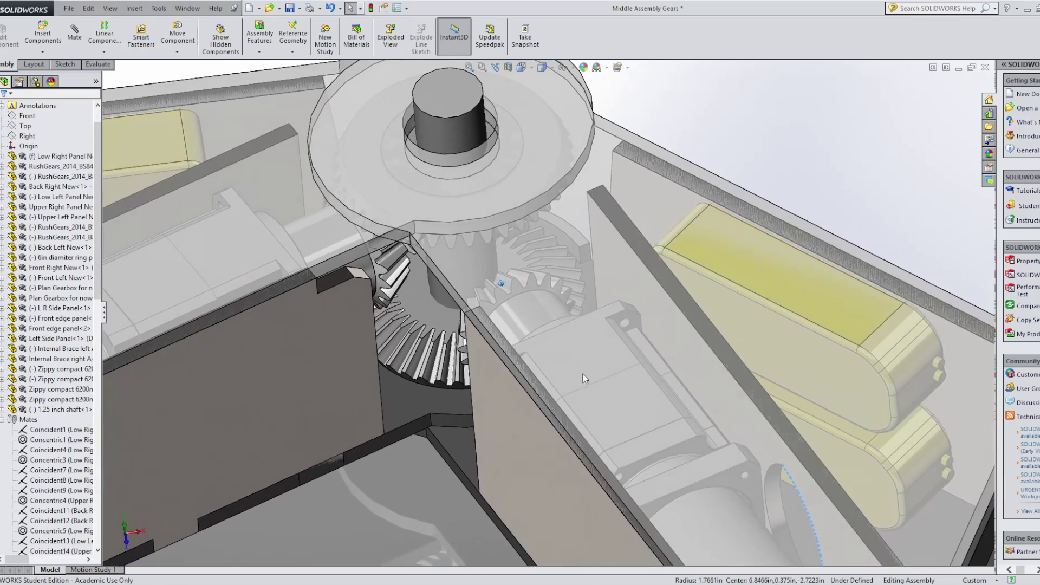
{"action": "middle_click_drag", "start_coordinate": [586, 400], "coordinate": [807, 209]}
{"action": "left_click_drag", "start_coordinate": [807, 211], "coordinate": [596, 450]}
{"action": "key", "text": "Escape"}
{"action": "scroll", "coordinate": [702, 436], "scroll_direction": "up", "scroll_amount": 5}
{"action": "middle_click_drag", "start_coordinate": [701, 435], "coordinate": [594, 391]}
{"action": "scroll", "coordinate": [667, 392], "scroll_direction": "up", "scroll_amount": 3}
Step: Swing the arms of the middle gear assembly about the central shaft to different angles
{"action": "left_click_drag", "start_coordinate": [516, 364], "coordinate": [571, 135]}
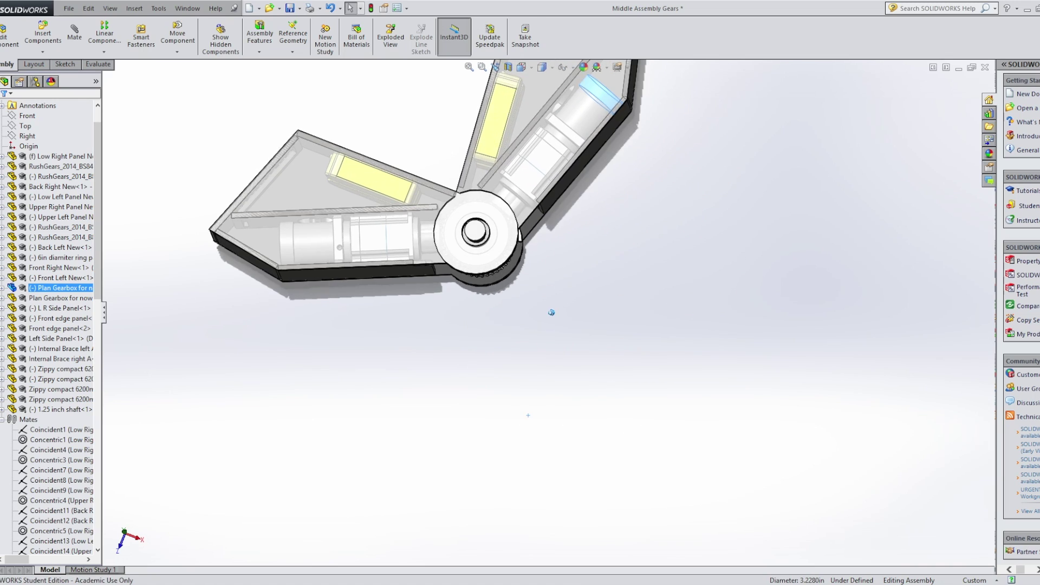
{"action": "middle_click_drag", "start_coordinate": [624, 304], "coordinate": [674, 278]}
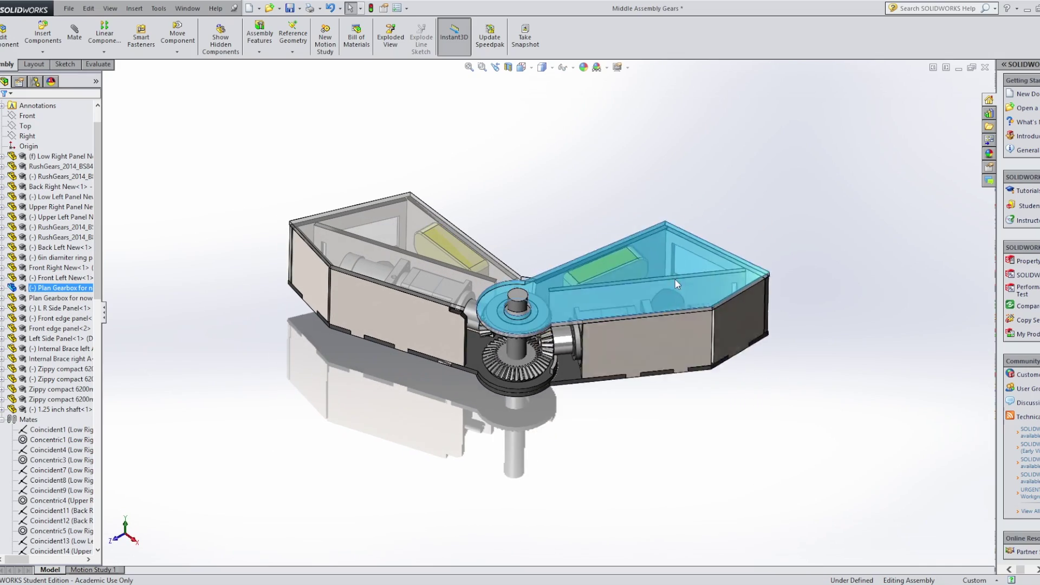
{"action": "left_click_drag", "start_coordinate": [674, 278], "coordinate": [498, 433]}
{"action": "middle_click_drag", "start_coordinate": [498, 433], "coordinate": [469, 444]}
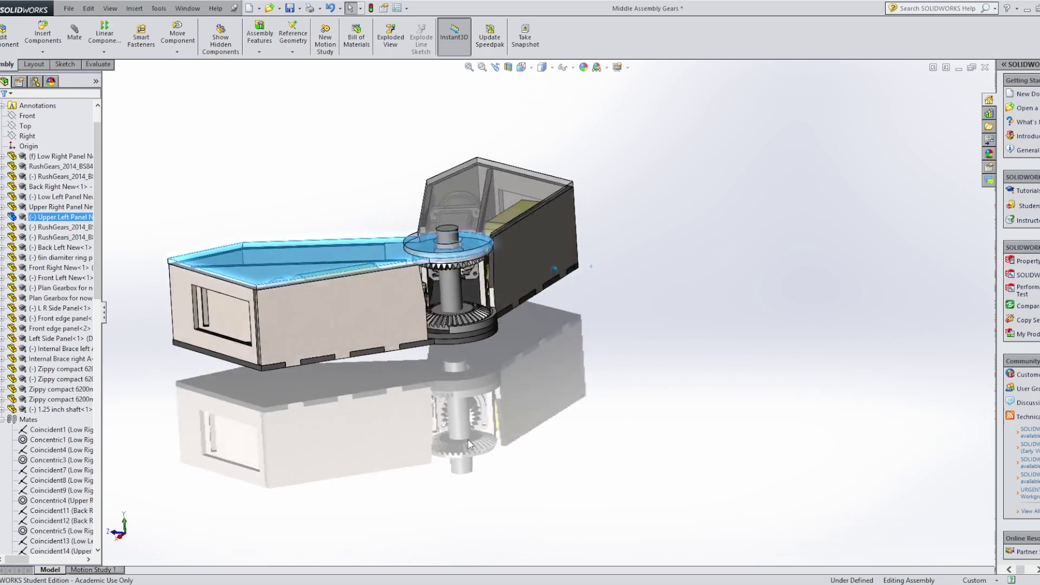
Step: Examine the hinge of the middle gear assembly from the gear side, from above and from the opposite side
{"action": "key", "text": "ctrl+1"}
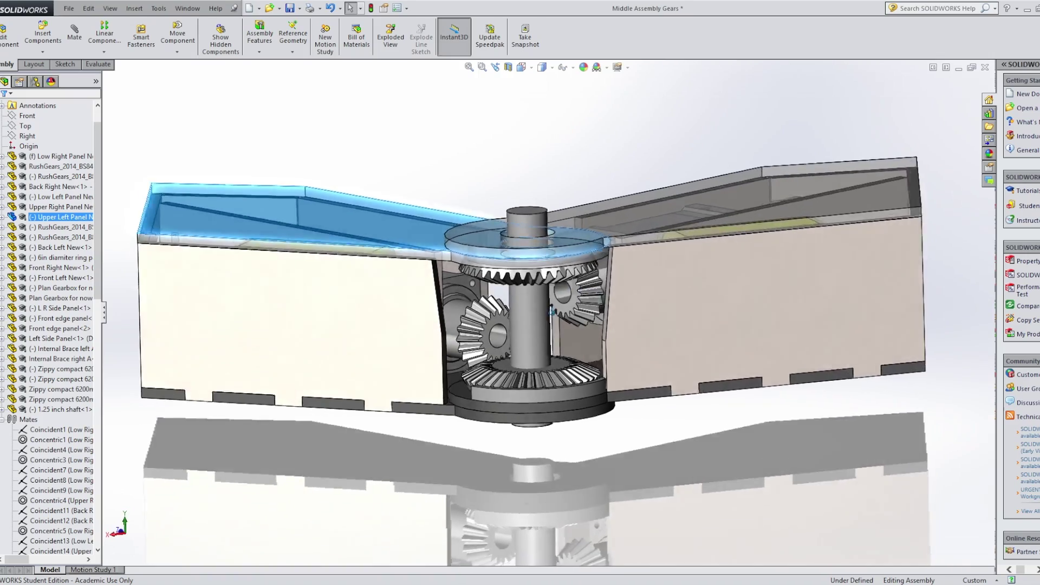
{"action": "key", "text": "ctrl+5"}
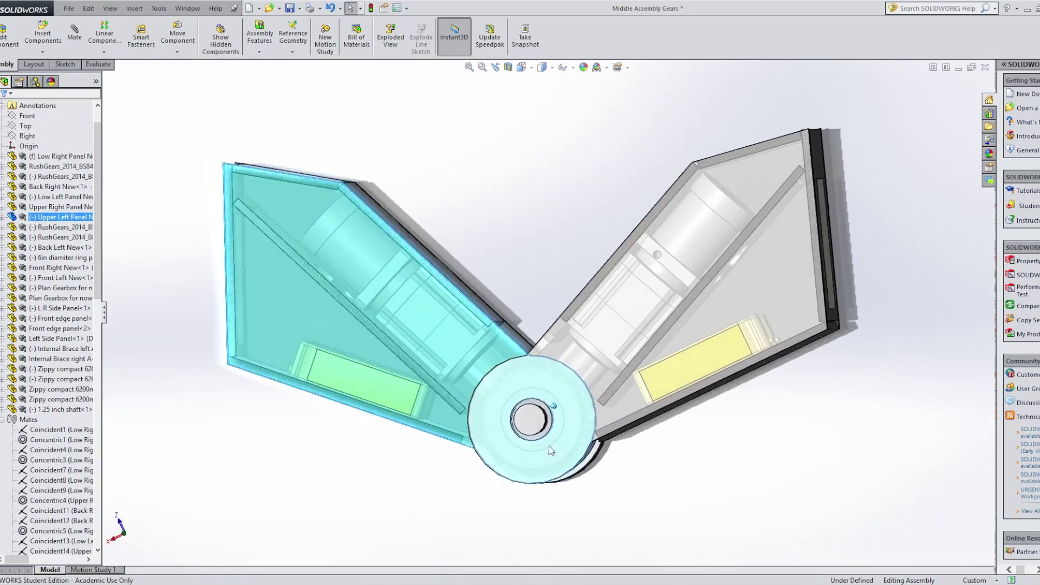
{"action": "key", "text": "ctrl+7"}
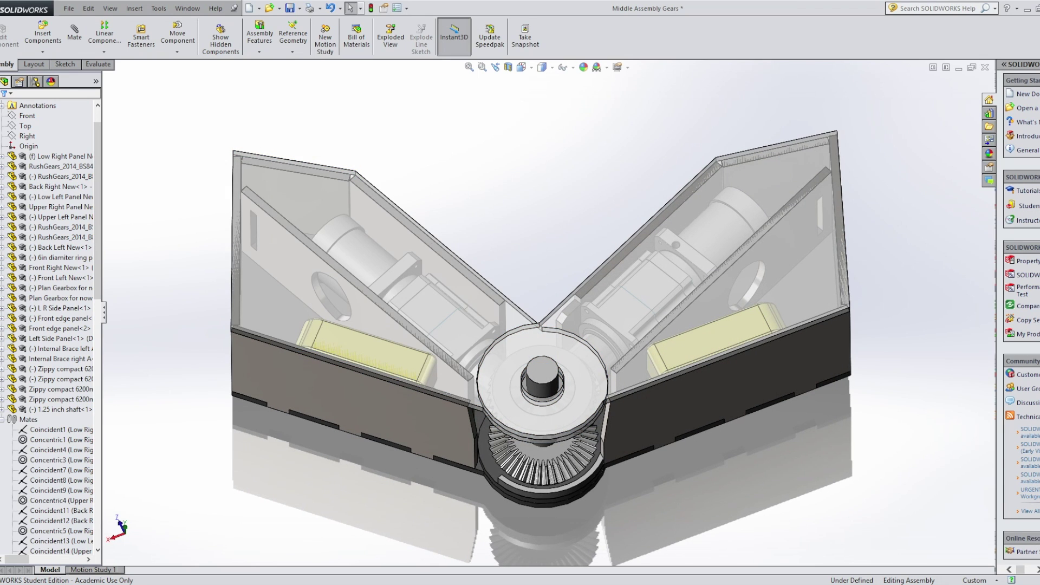
{"action": "key", "text": "Up"}
{"action": "key", "text": "Up"}
{"action": "key", "text": "Up"}
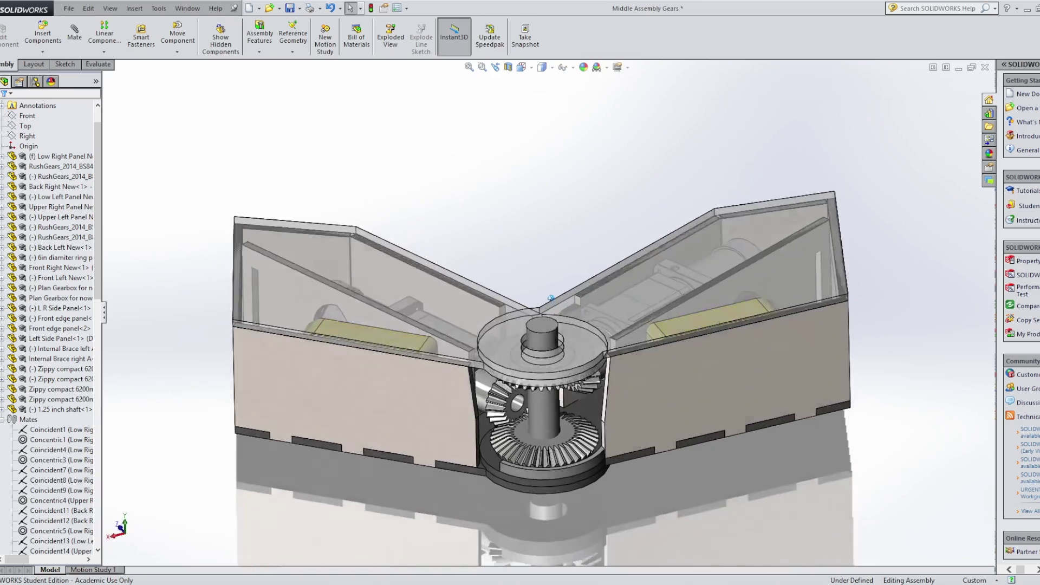
{"action": "key", "text": "Right"}
{"action": "key", "text": "Right"}
{"action": "key", "text": "Right"}
{"action": "key", "text": "Down"}
{"action": "key", "text": "Down"}
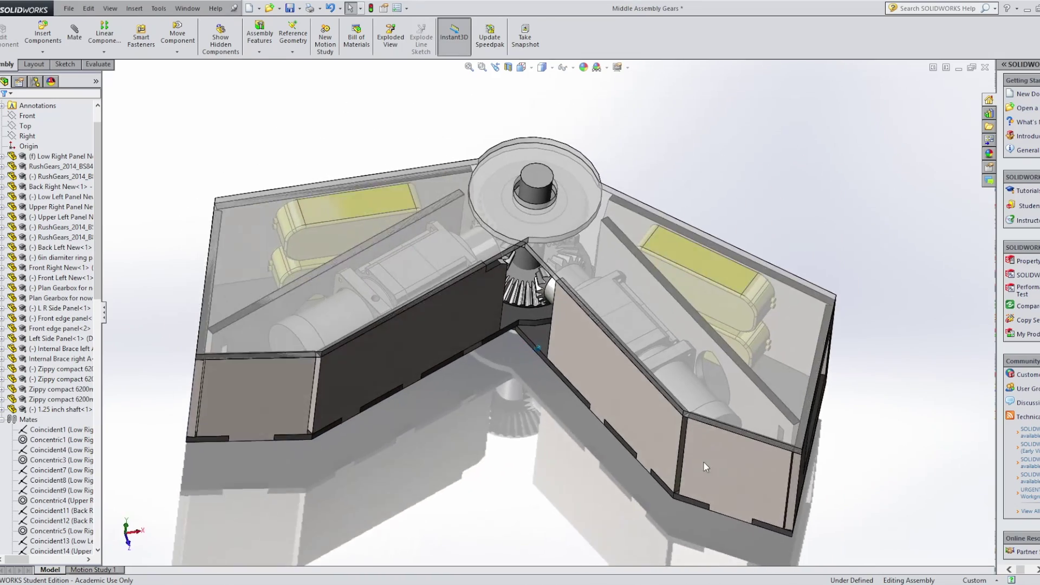
{"action": "key", "text": "Left"}
{"action": "key", "text": "Left"}
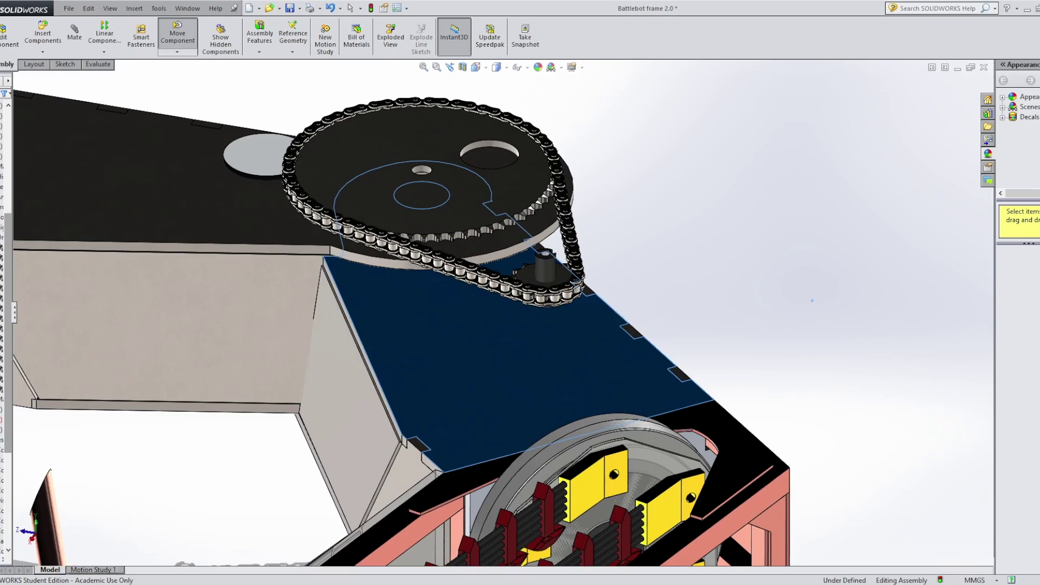
Step: Compare the chain-and-sprocket drive on the battlebot frame's hinge with the bevel-gear hinge of the middle gear assembly
{"action": "middle_click_drag", "start_coordinate": [813, 300], "coordinate": [659, 358]}
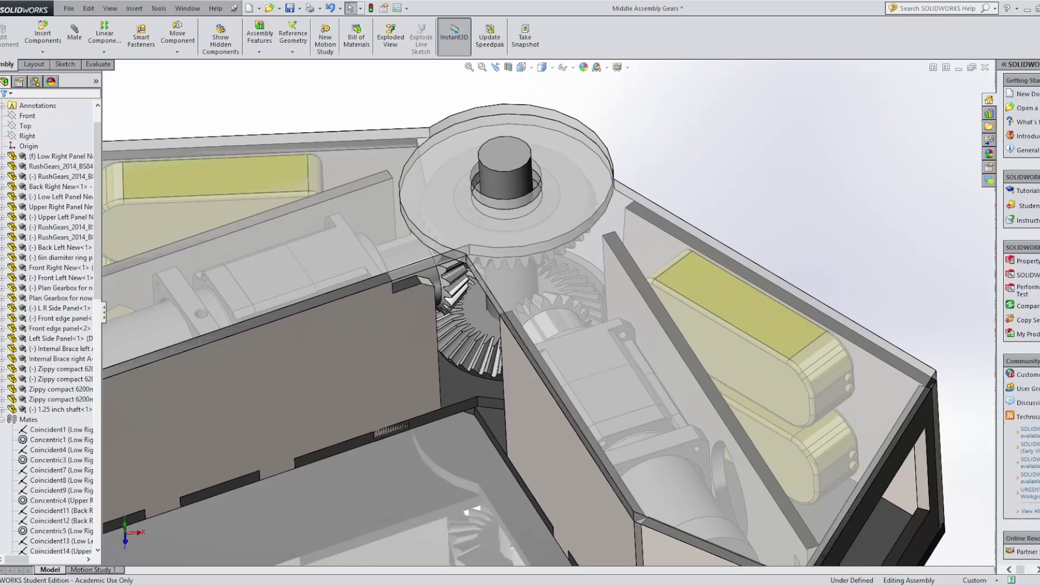
{"action": "left_click_drag", "start_coordinate": [672, 445], "coordinate": [603, 430]}
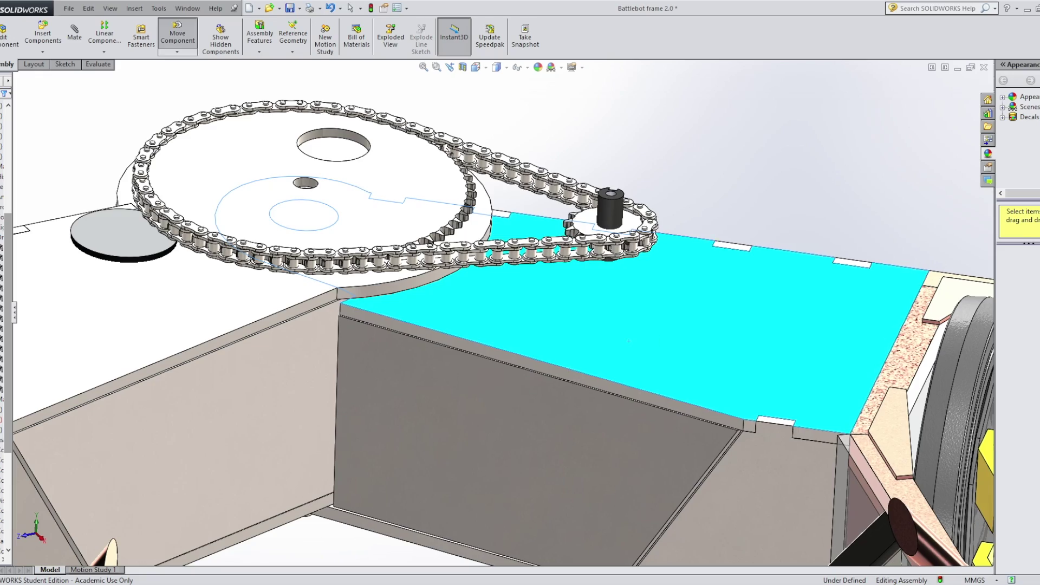
{"action": "middle_click_drag", "start_coordinate": [629, 341], "coordinate": [706, 234]}
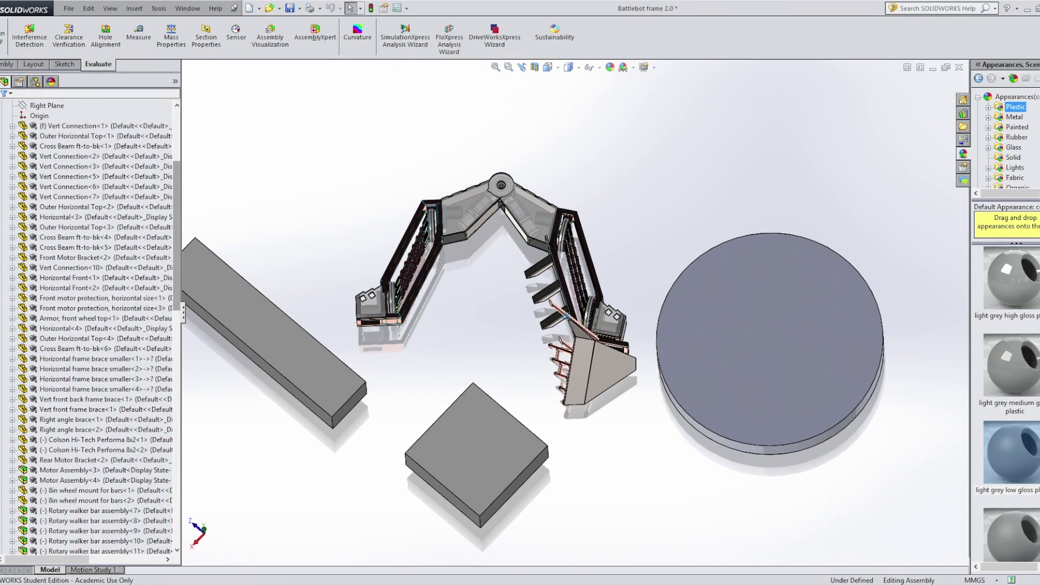
Step: Move the square Minotaur size block between the two arms of the frame and reposition the long bar block
{"action": "left_click_drag", "start_coordinate": [496, 432], "coordinate": [499, 310]}
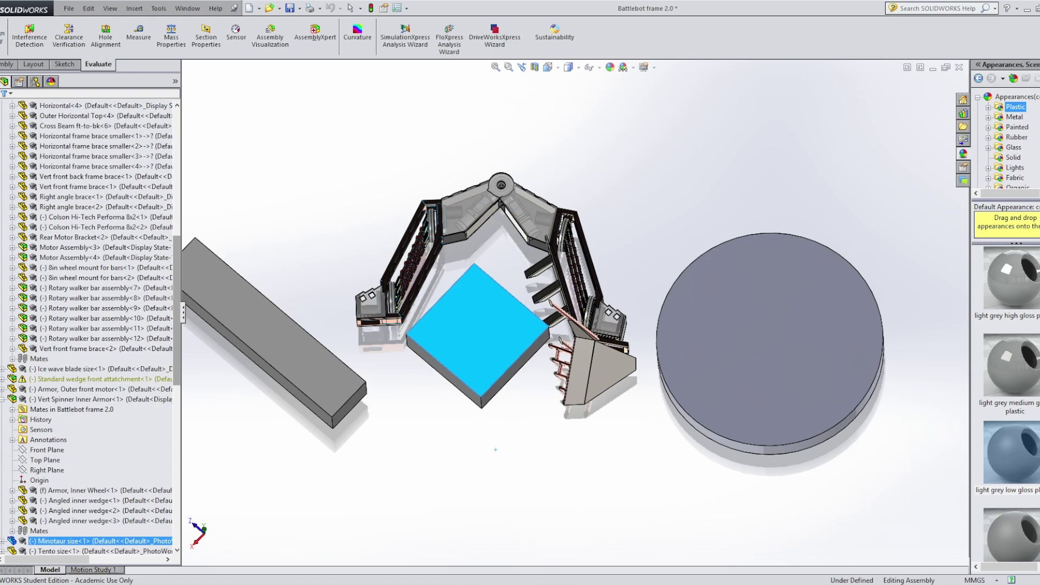
{"action": "left_click_drag", "start_coordinate": [346, 402], "coordinate": [403, 450]}
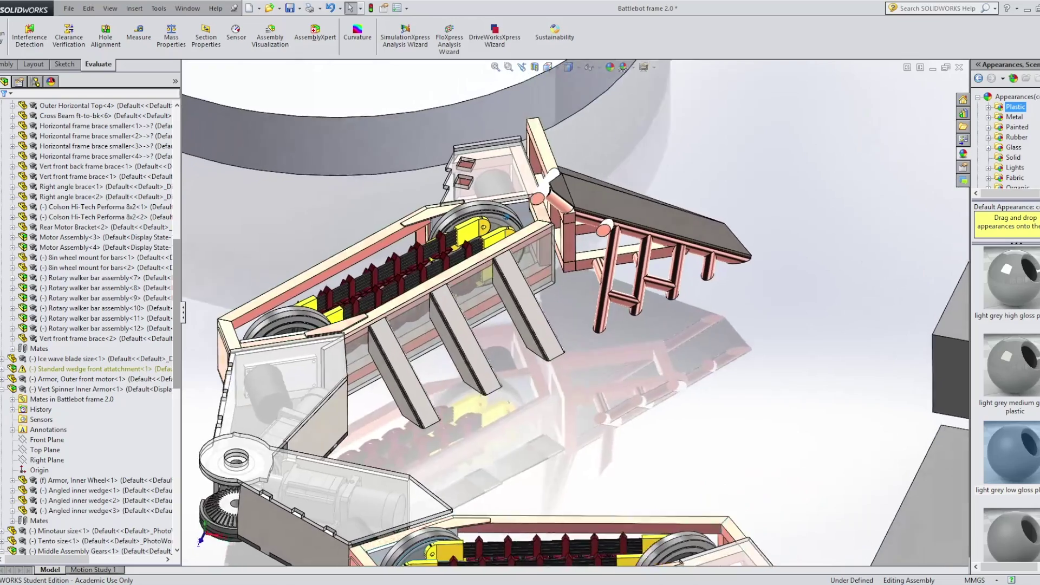
Step: Examine the wedge attachment and its forks at the front of the side frame, along with the angled inner wedges
{"action": "middle_click_drag", "start_coordinate": [508, 215], "coordinate": [558, 320]}
{"action": "scroll", "coordinate": [661, 272], "scroll_direction": "down", "scroll_amount": 6}
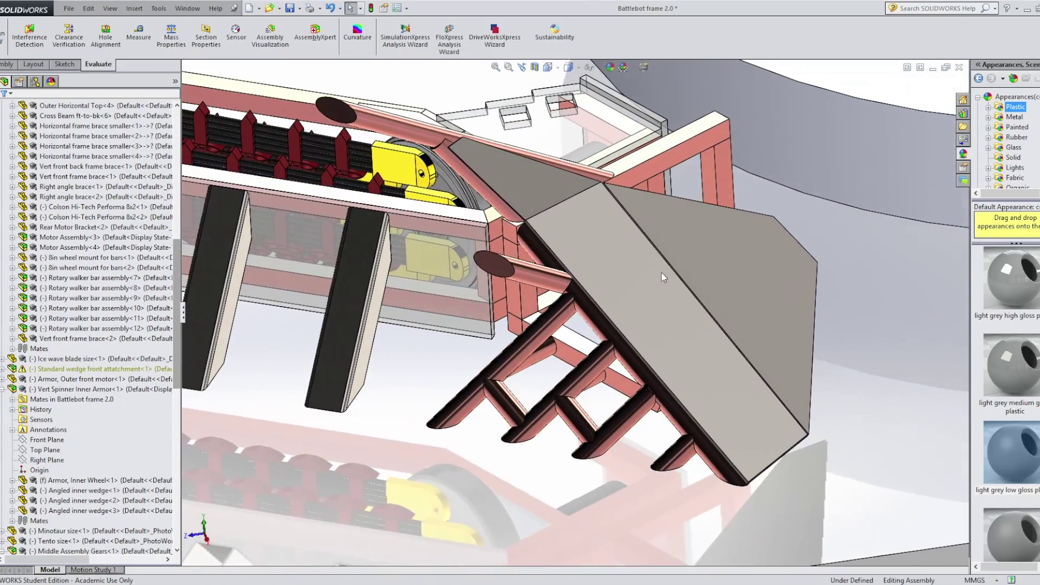
{"action": "scroll", "coordinate": [662, 272], "scroll_direction": "up", "scroll_amount": 2}
{"action": "middle_click_drag", "start_coordinate": [662, 272], "coordinate": [566, 322]}
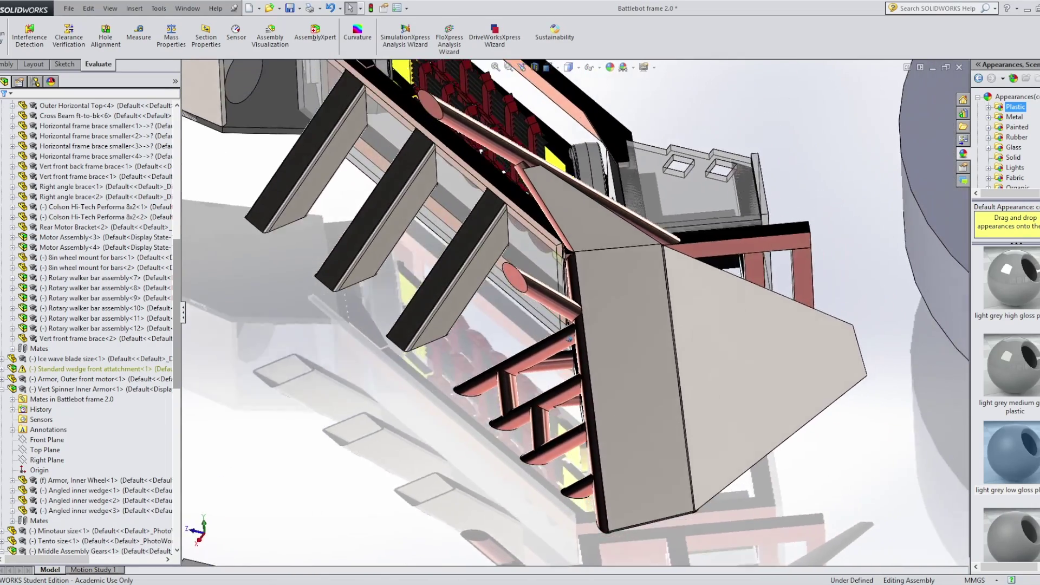